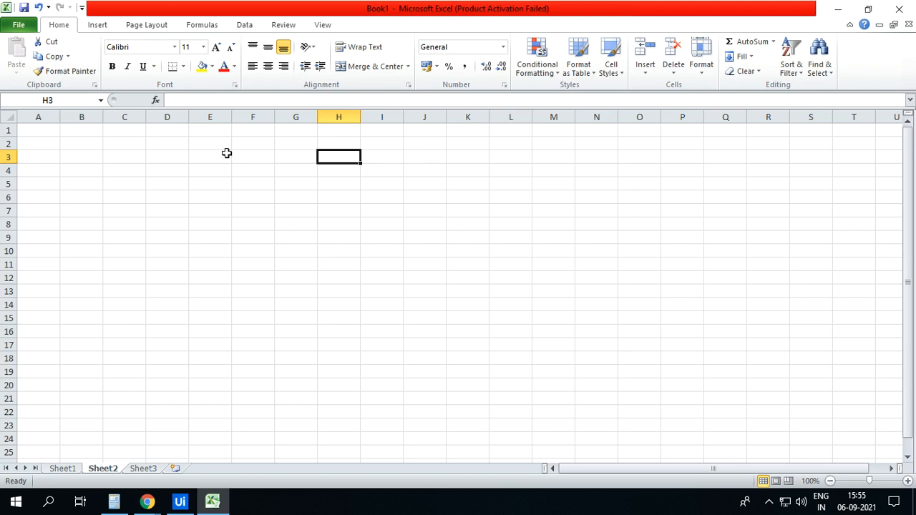
- Draw a rounded rectangle about 3.57 cm high and 8.57 cm wide over cells K4 to P10
{"action": "left_click", "coordinate": [97, 25]}
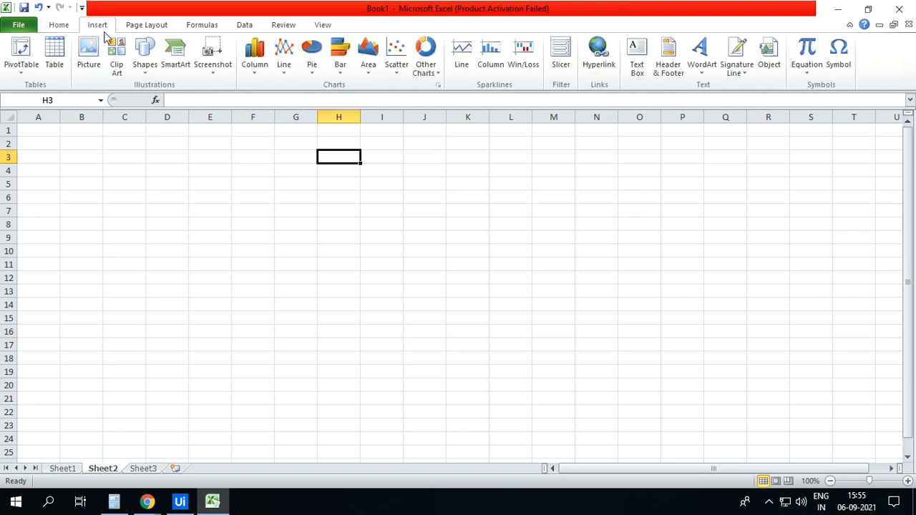
{"action": "left_click", "coordinate": [146, 68]}
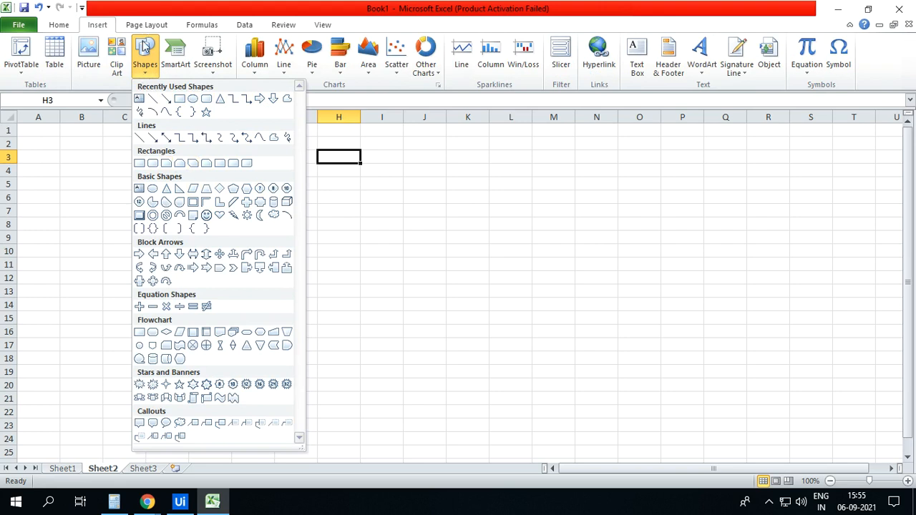
{"action": "left_click", "coordinate": [206, 98]}
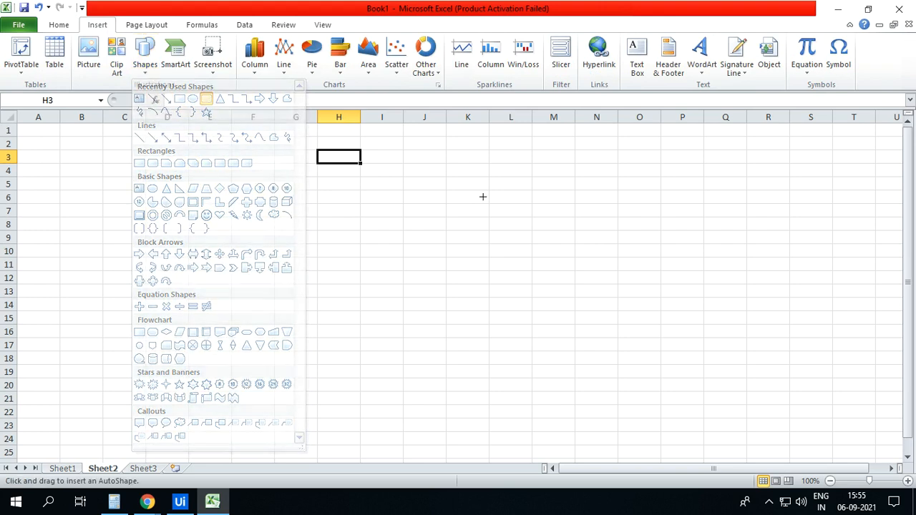
{"action": "left_click_drag", "start_coordinate": [462, 168], "coordinate": [678, 231]}
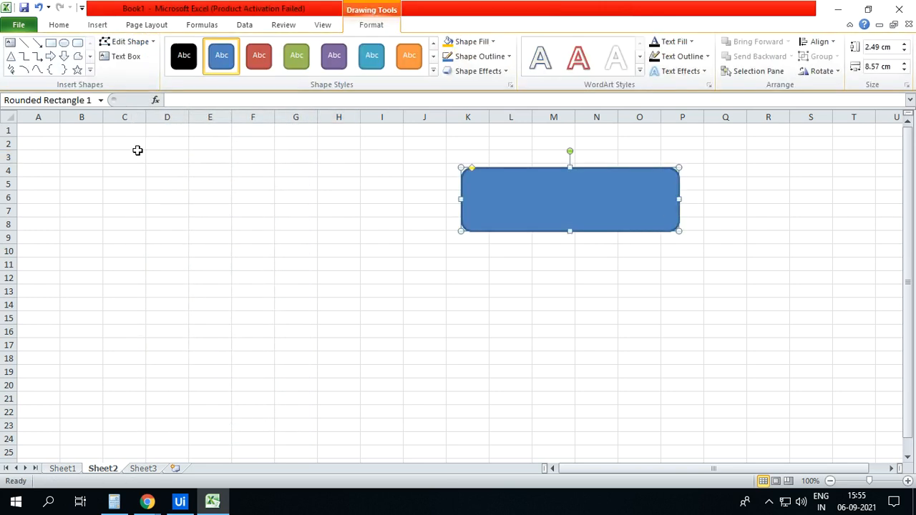
{"action": "left_click_drag", "start_coordinate": [569, 234], "coordinate": [570, 259]}
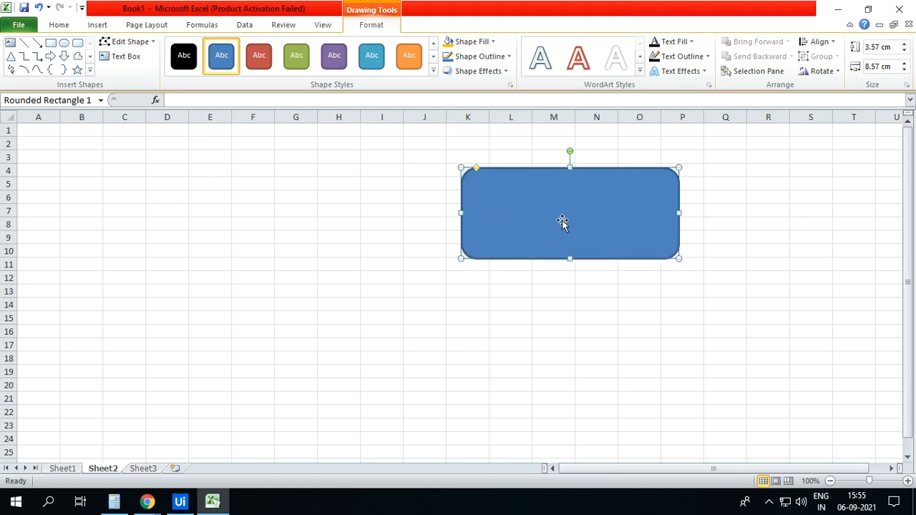
- Enter the text Hello in cell F5
{"action": "left_click", "coordinate": [233, 184]}
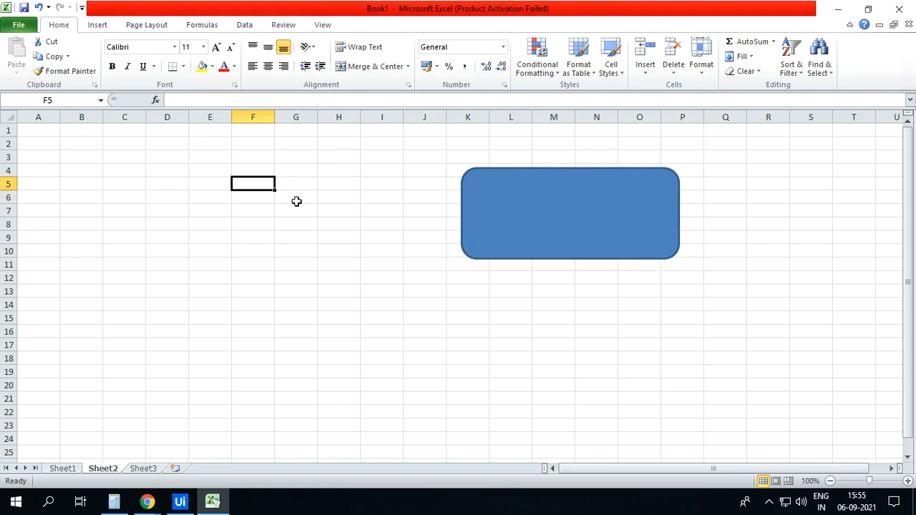
{"action": "type", "text": "Hello"}
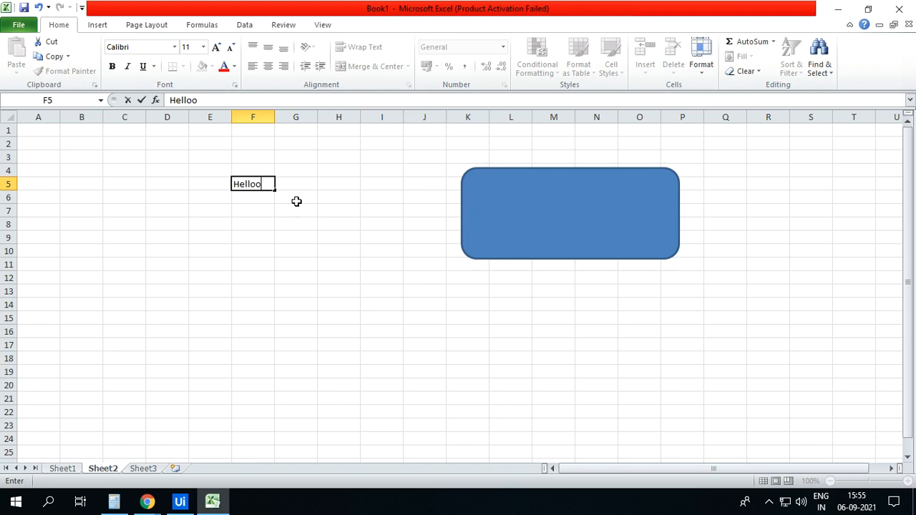
{"action": "left_click", "coordinate": [468, 188]}
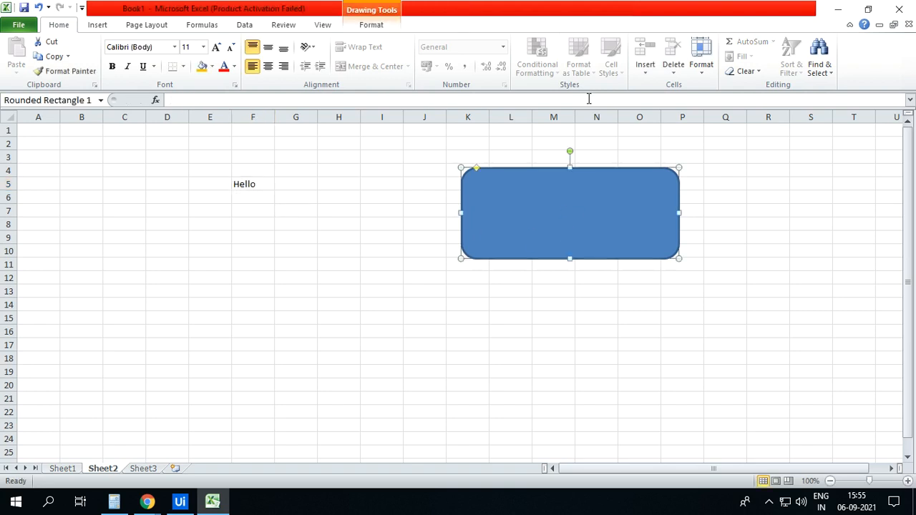
- Add the text Hello inside the rounded rectangle and enlarge its font size to 18
{"action": "left_click", "coordinate": [243, 184]}
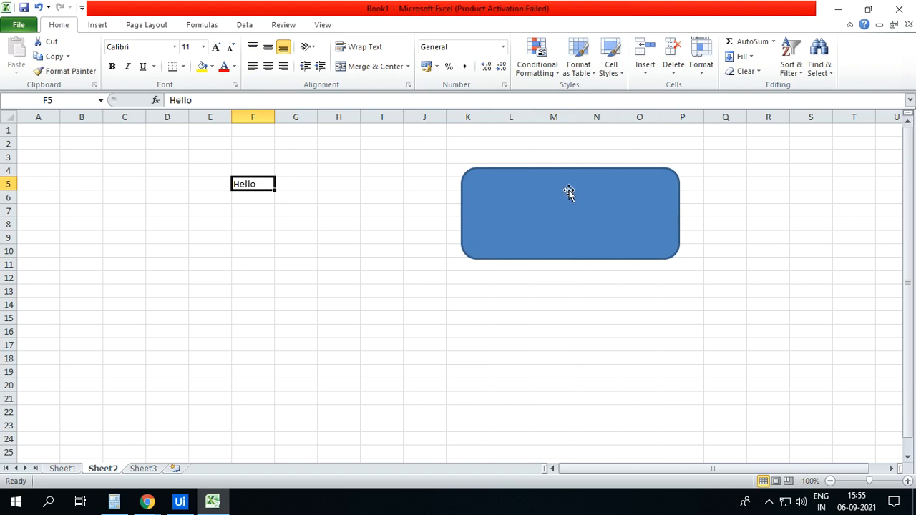
{"action": "left_click", "coordinate": [529, 199]}
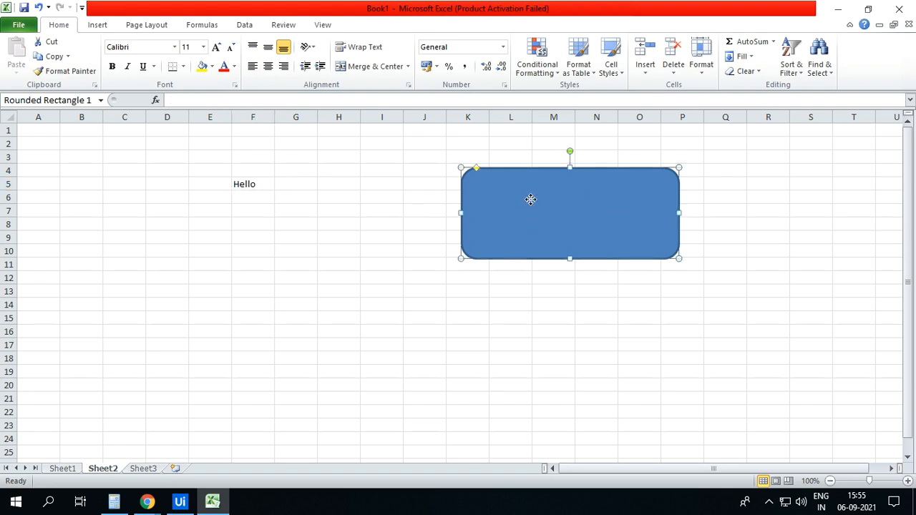
{"action": "right_click", "coordinate": [531, 199]}
{"action": "left_click", "coordinate": [573, 275]}
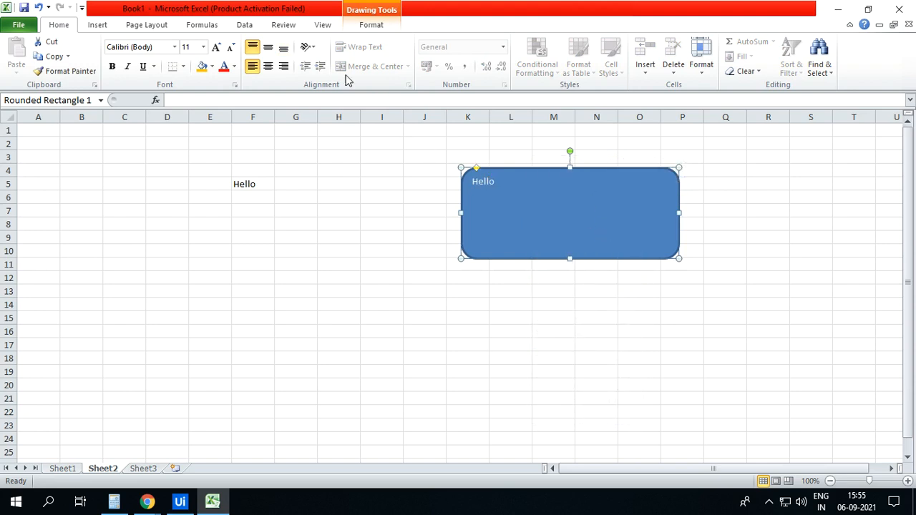
{"action": "left_click", "coordinate": [216, 49]}
{"action": "left_click", "coordinate": [216, 48]}
{"action": "left_click", "coordinate": [215, 49]}
{"action": "left_click", "coordinate": [215, 49]}
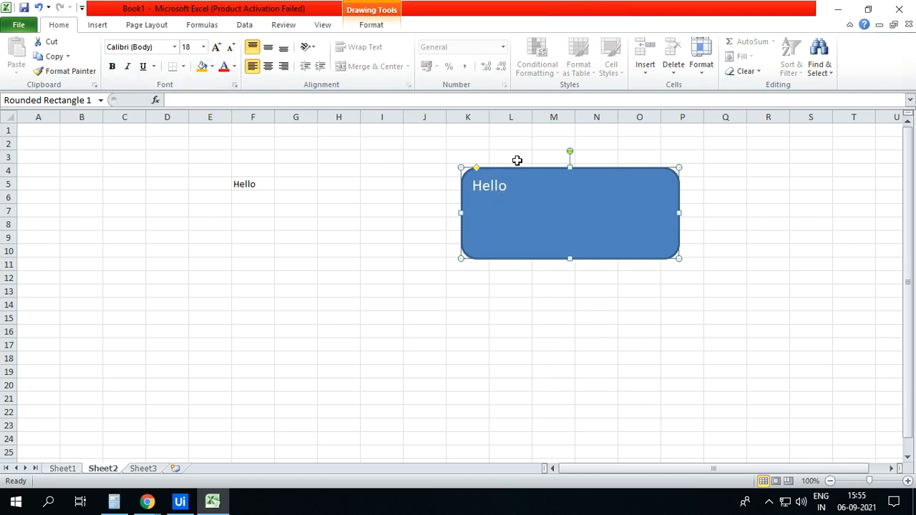
- Delete the Hello entry from cell F5 and remove the rounded rectangle from the sheet
{"action": "left_click", "coordinate": [246, 184]}
{"action": "left_click", "coordinate": [582, 194]}
{"action": "left_click", "coordinate": [256, 186]}
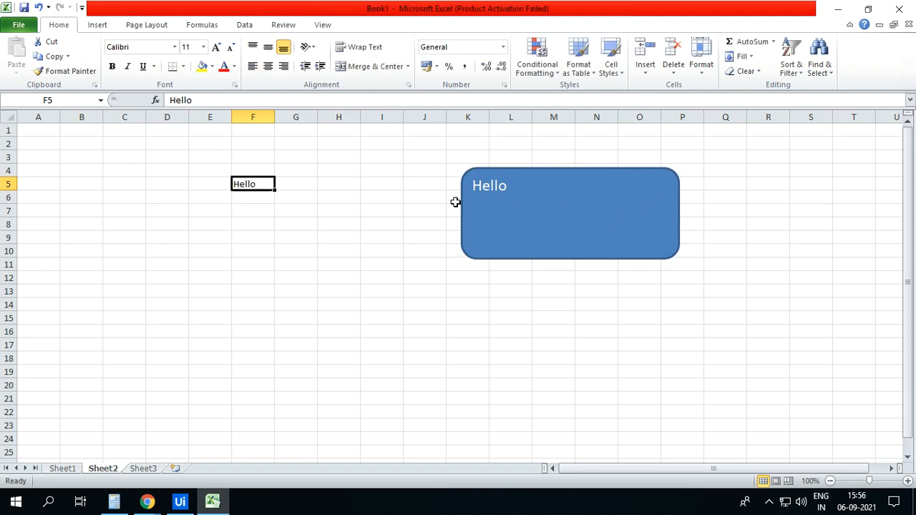
{"action": "key", "text": "Delete"}
{"action": "left_click", "coordinate": [585, 212]}
{"action": "key", "text": "Delete"}
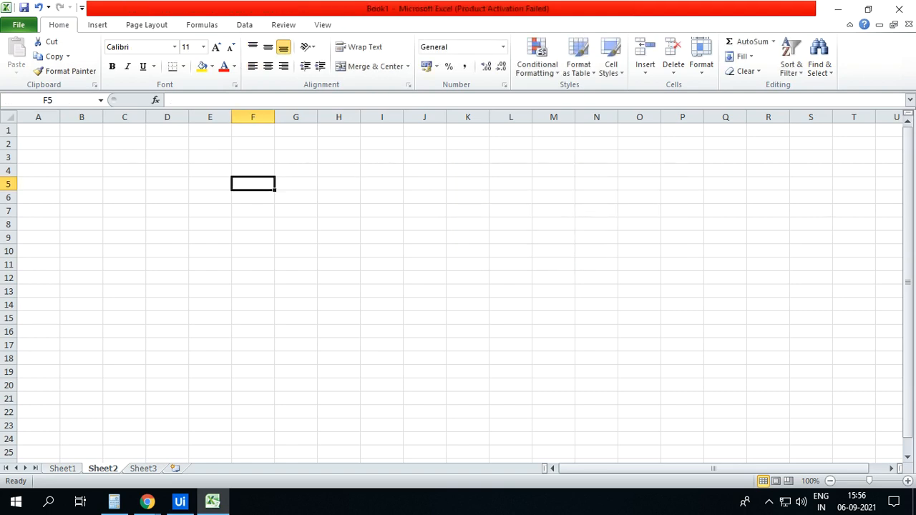
- Enter the formula =NOW() in cell C2 to show the current date and time
{"action": "left_click", "coordinate": [58, 145]}
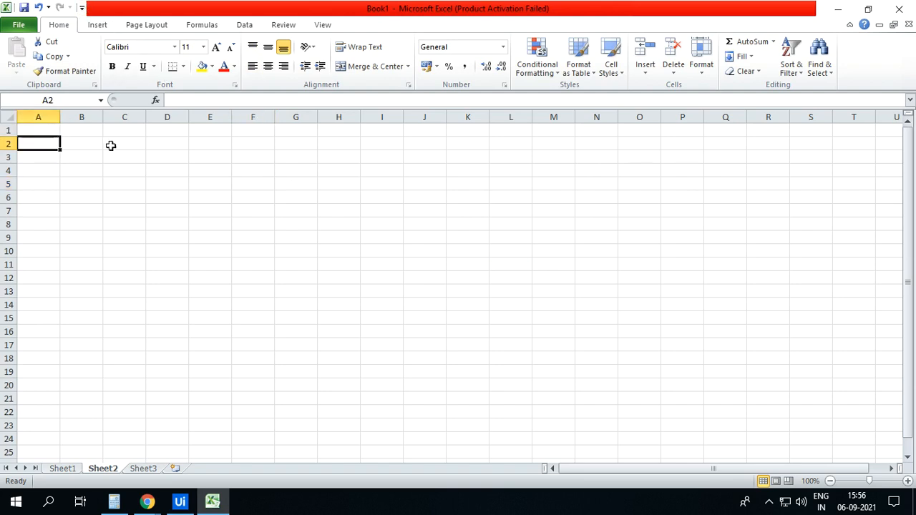
{"action": "left_click", "coordinate": [134, 148]}
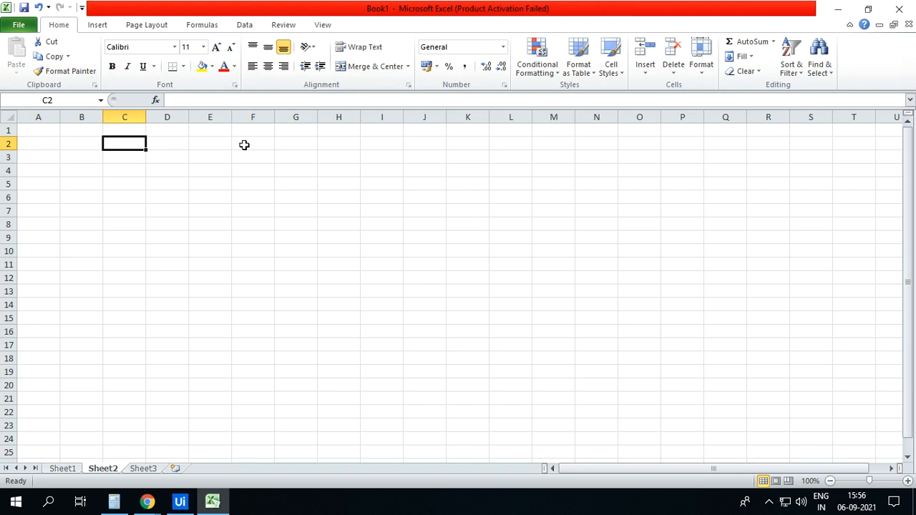
{"action": "type", "text": "=n"}
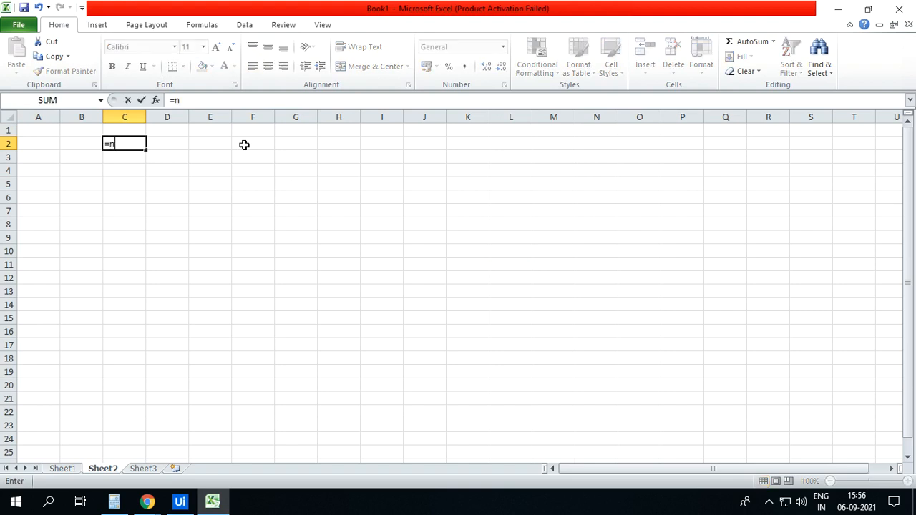
{"action": "type", "text": "ow"}
{"action": "key", "text": "Tab"}
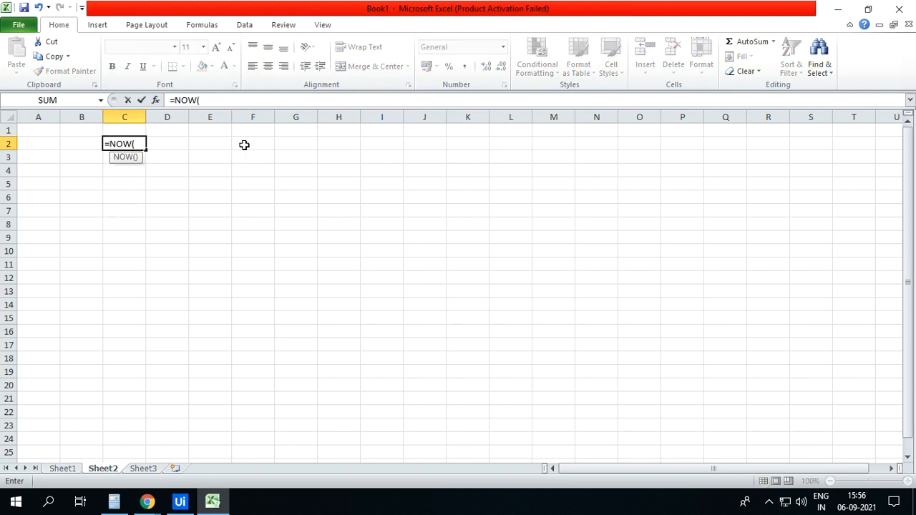
{"action": "key", "text": "Return"}
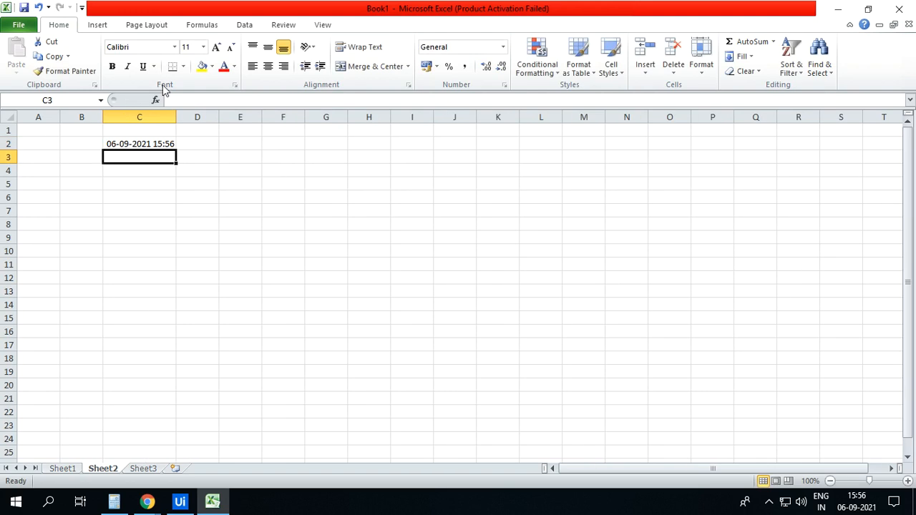
{"action": "left_click", "coordinate": [150, 143]}
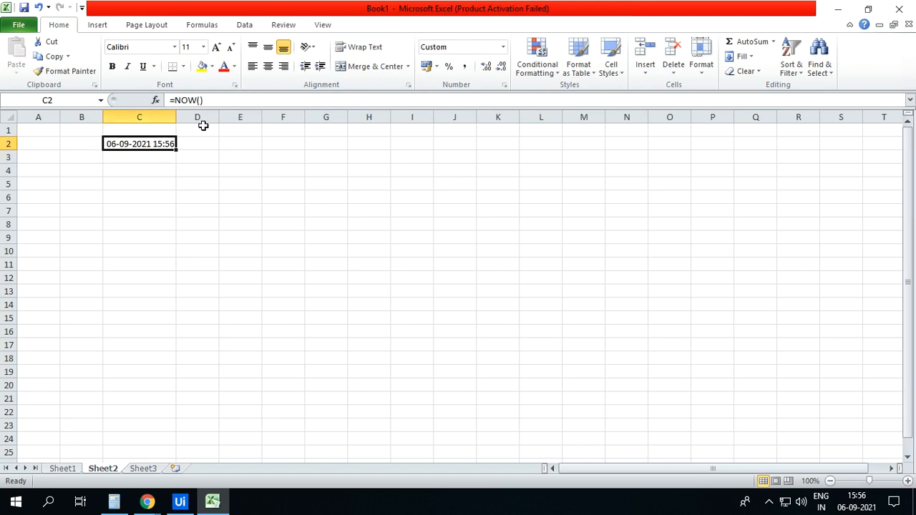
- Draw an oval about 4.13 cm high and 8.39 cm wide over columns H to L, beside the date cell
{"action": "left_click", "coordinate": [98, 24]}
{"action": "left_click", "coordinate": [146, 53]}
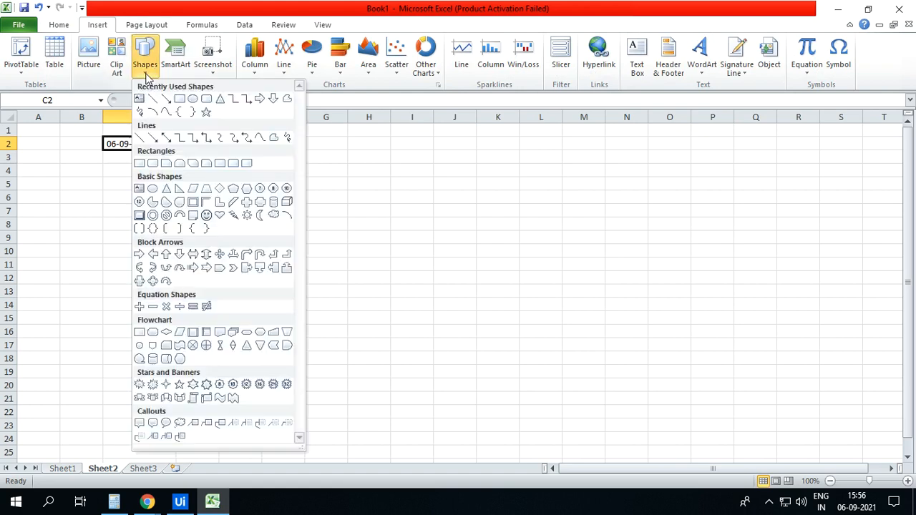
{"action": "left_click", "coordinate": [192, 100]}
{"action": "mouse_move", "coordinate": [368, 167]}
{"action": "left_mouse_down"}
{"action": "mouse_move", "coordinate": [499, 250]}
{"action": "mouse_move", "coordinate": [564, 258]}
{"action": "left_mouse_up"}
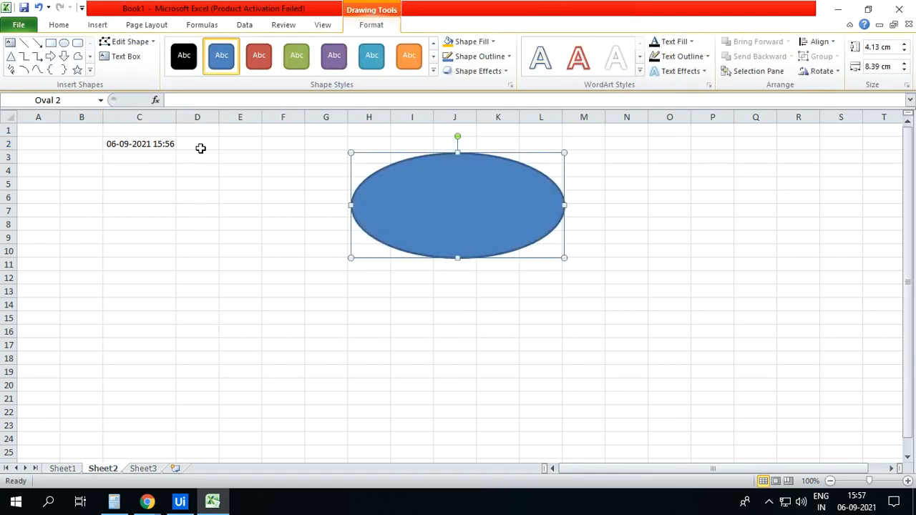
{"action": "left_click", "coordinate": [173, 193]}
- Link the oval's text to the date and time cell with the formula =$C$2
{"action": "left_click", "coordinate": [143, 143]}
{"action": "left_click", "coordinate": [422, 190]}
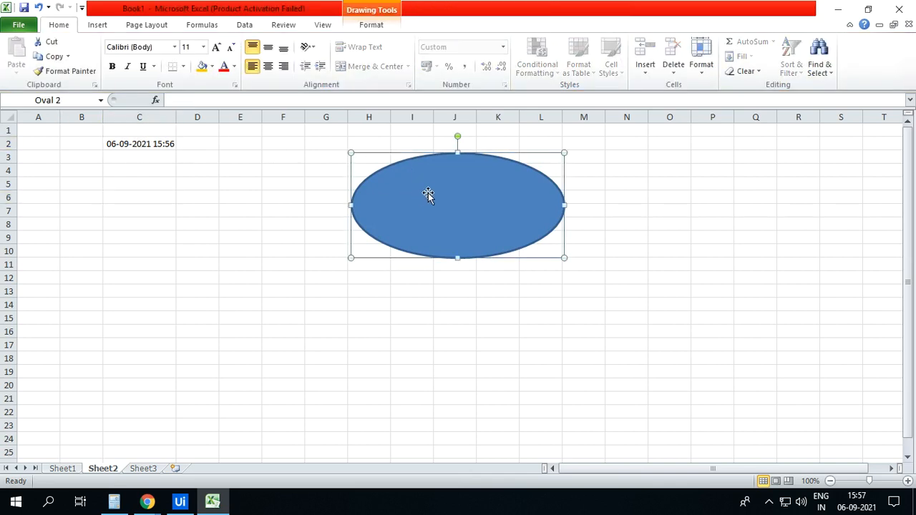
{"action": "left_click", "coordinate": [318, 330]}
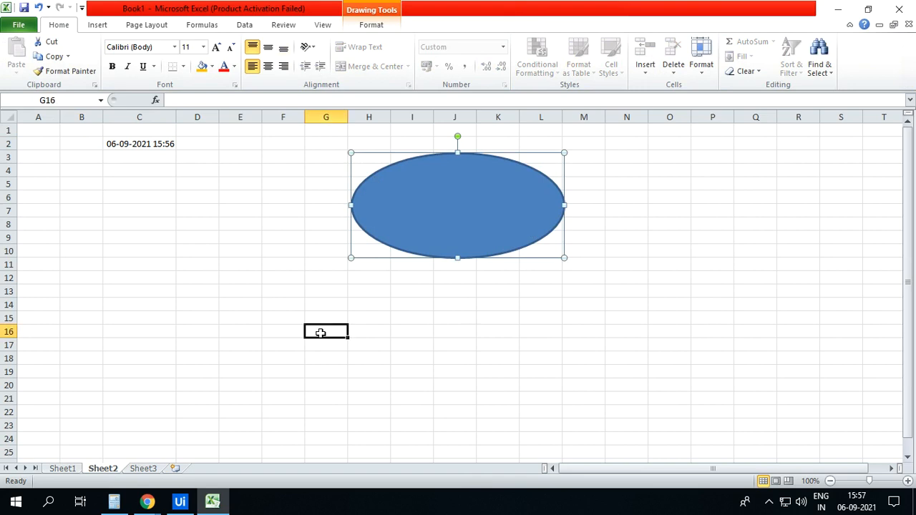
{"action": "left_click", "coordinate": [443, 201]}
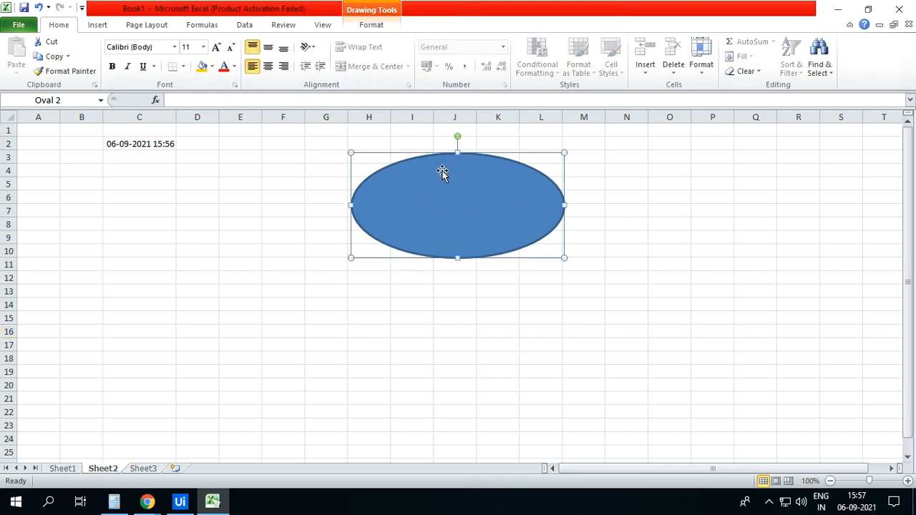
{"action": "right_click", "coordinate": [447, 182]}
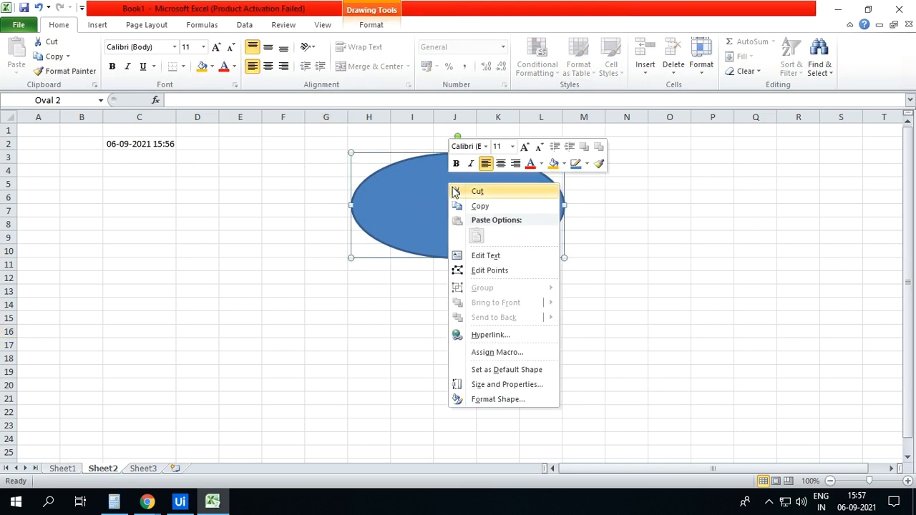
{"action": "left_click", "coordinate": [482, 257]}
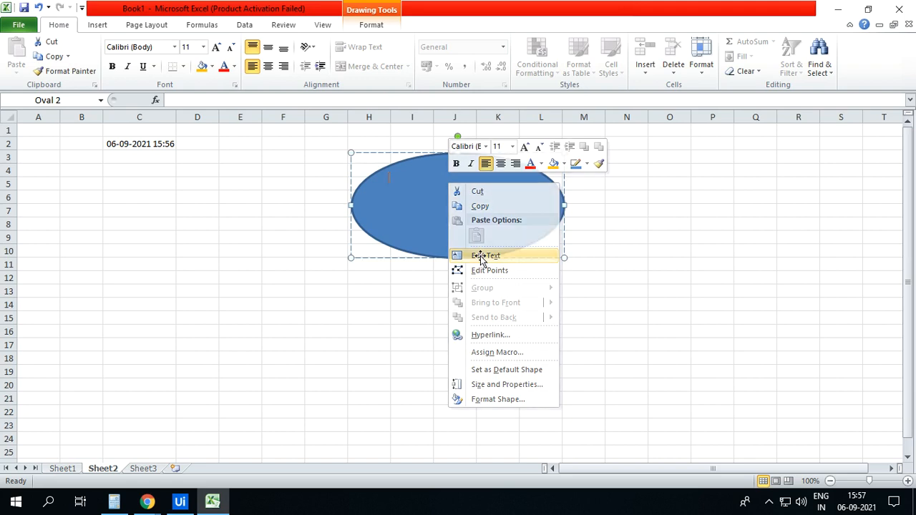
{"action": "left_click", "coordinate": [200, 101]}
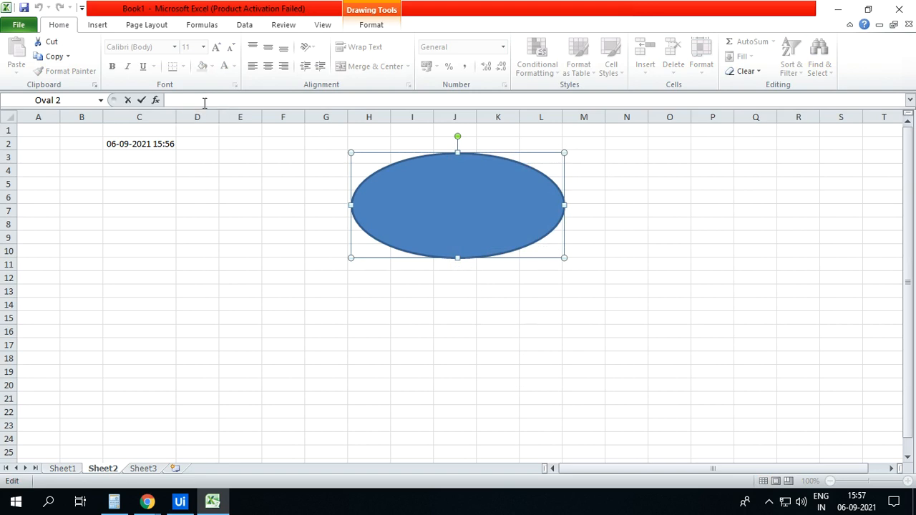
{"action": "type", "text": "="}
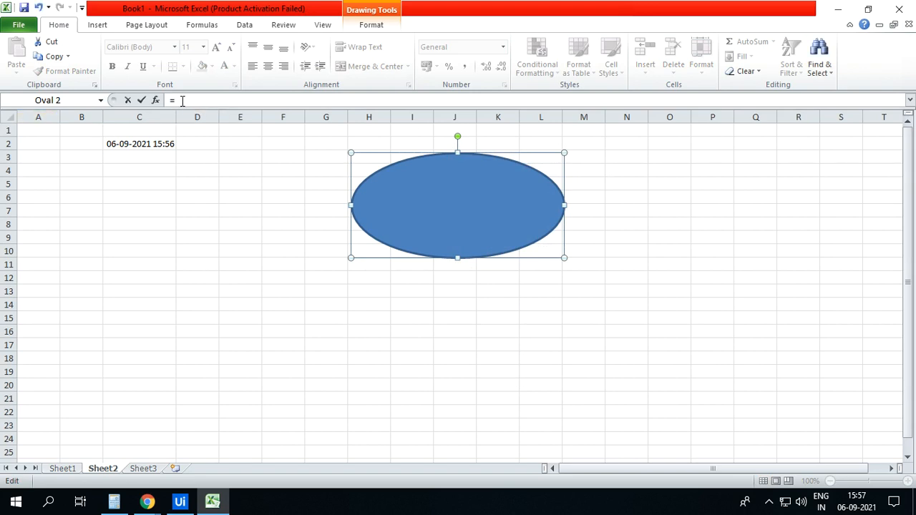
{"action": "left_click", "coordinate": [155, 144]}
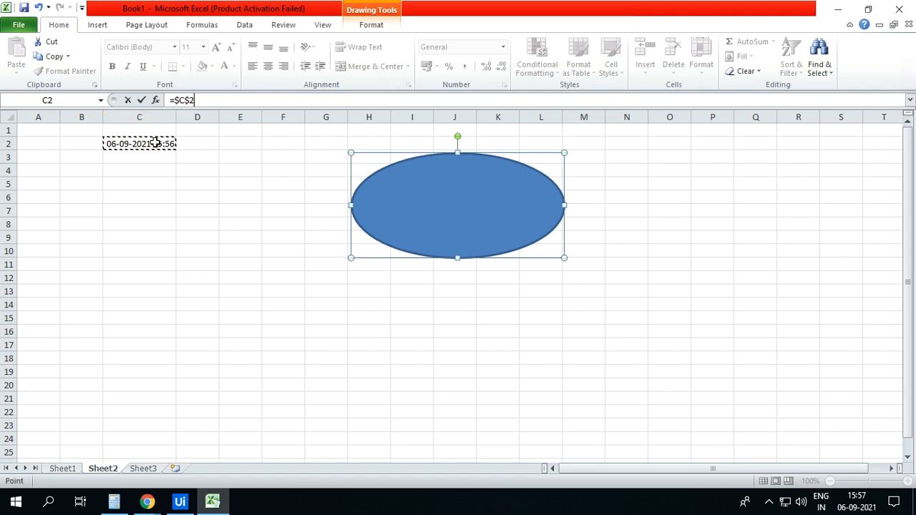
{"action": "key", "text": "Return"}
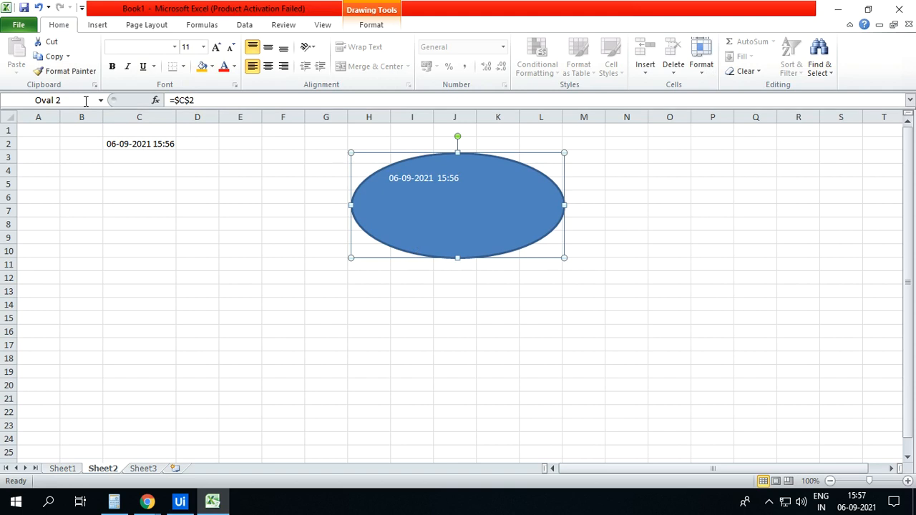
{"action": "left_click", "coordinate": [133, 145]}
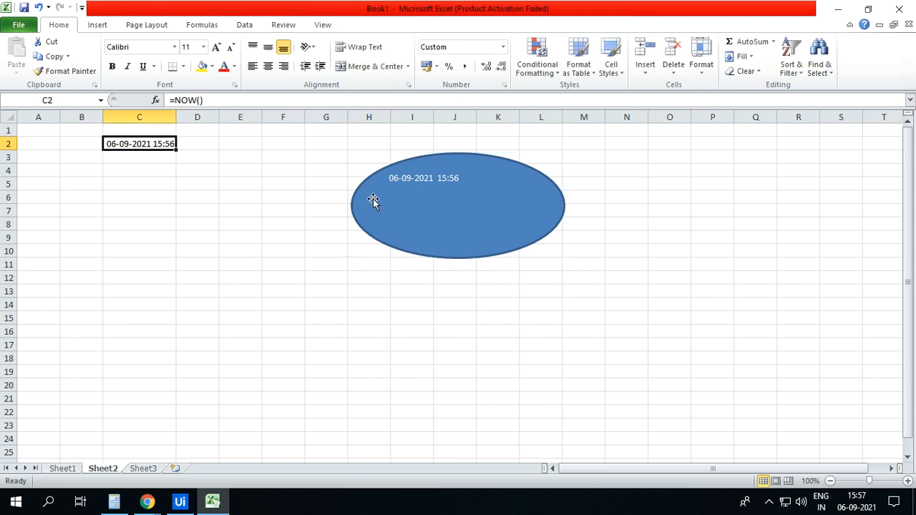
- Set the oval's text to font size 18 and center it vertically and horizontally in the shape
{"action": "left_click", "coordinate": [444, 191]}
{"action": "left_click", "coordinate": [217, 48]}
{"action": "left_click", "coordinate": [216, 47]}
{"action": "left_click", "coordinate": [216, 48]}
{"action": "left_click", "coordinate": [216, 48]}
{"action": "left_click", "coordinate": [216, 47]}
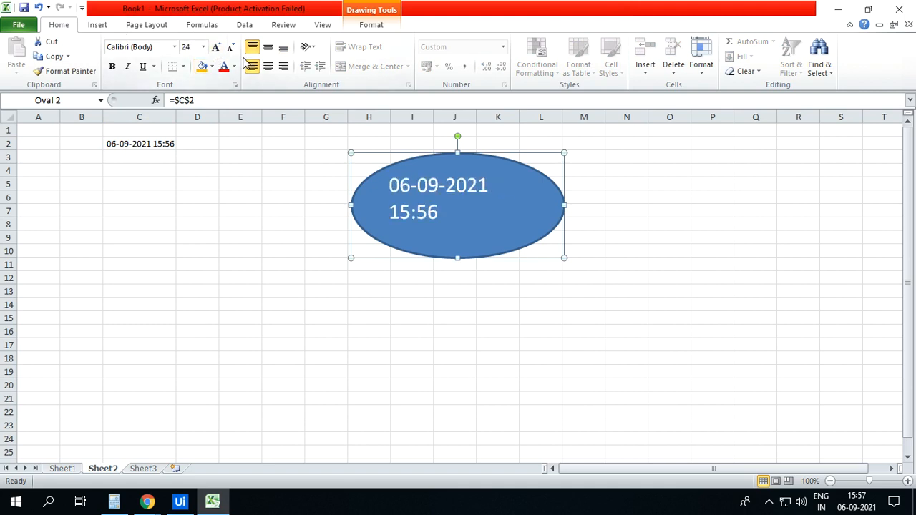
{"action": "left_click", "coordinate": [231, 47]}
{"action": "left_click", "coordinate": [268, 46]}
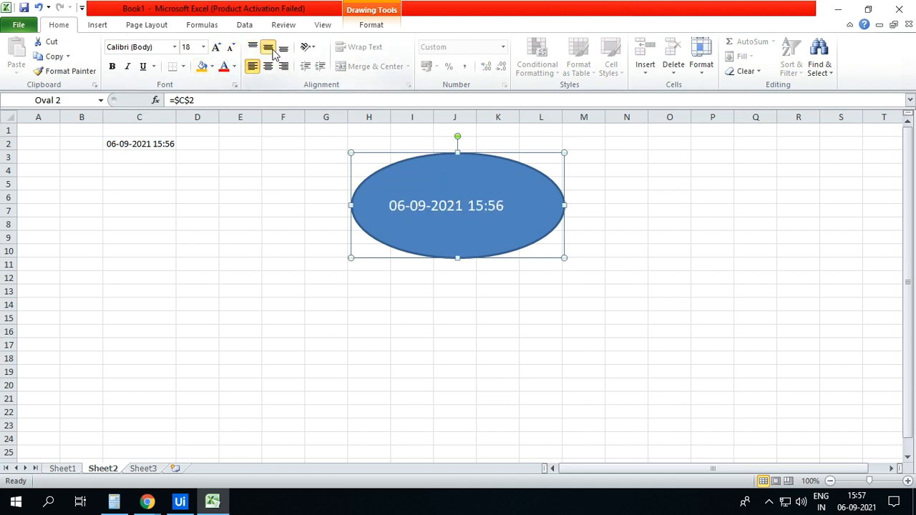
{"action": "left_click", "coordinate": [268, 66]}
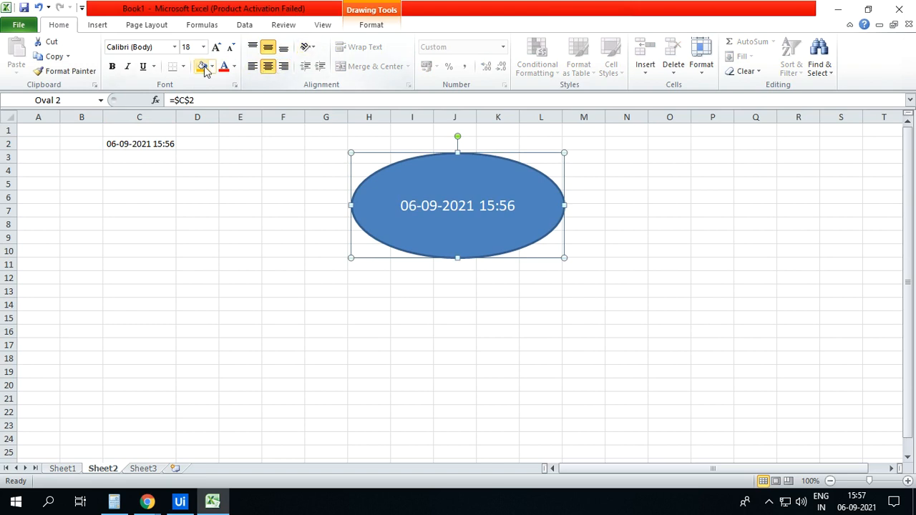
- Set the oval's text to font size 20 and color it Black, Text 1
{"action": "left_click", "coordinate": [217, 48]}
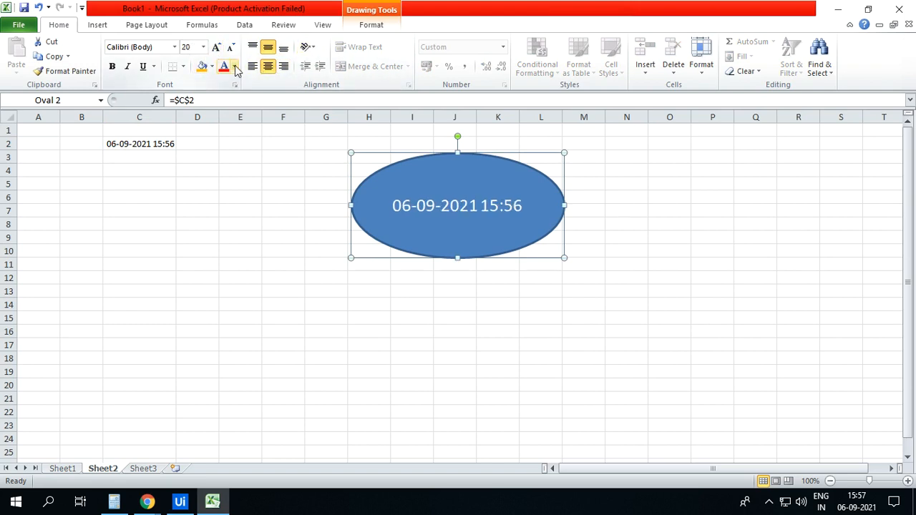
{"action": "left_click", "coordinate": [235, 68]}
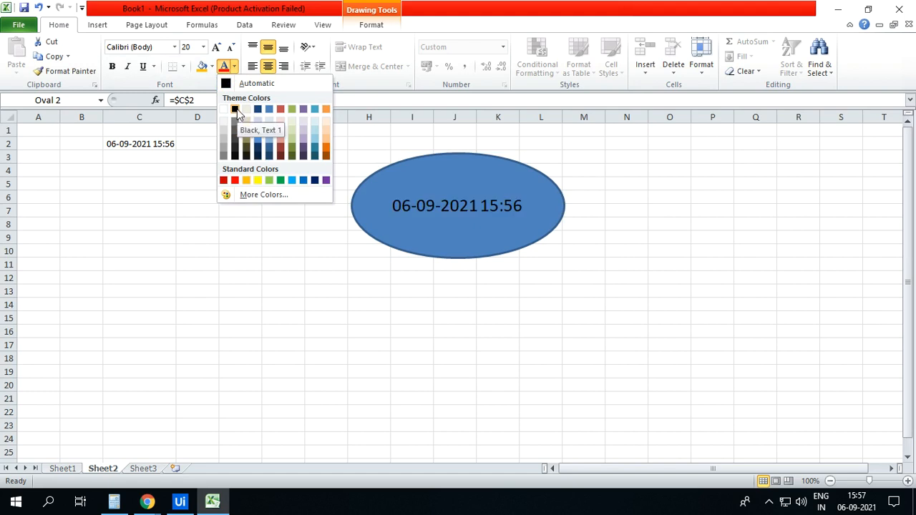
{"action": "left_click", "coordinate": [235, 109]}
- Change the oval's fill color to white
{"action": "left_click", "coordinate": [211, 66]}
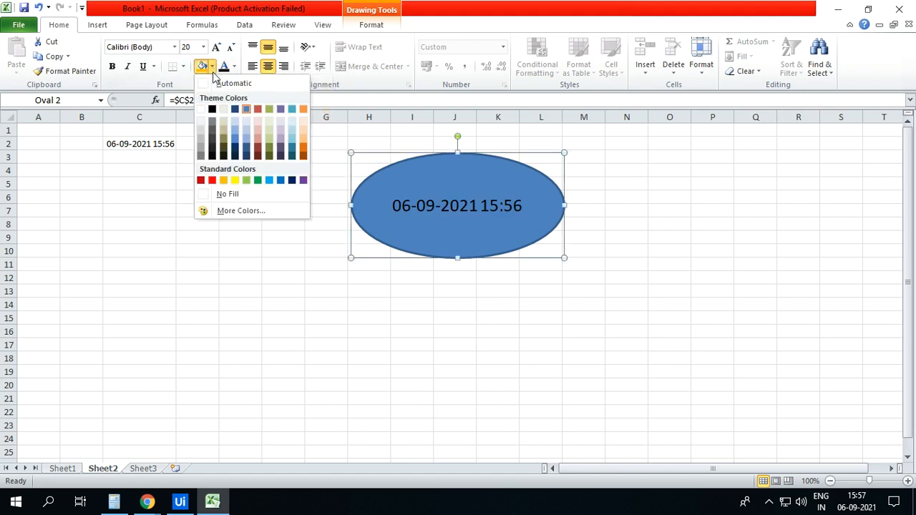
{"action": "left_click", "coordinate": [201, 121]}
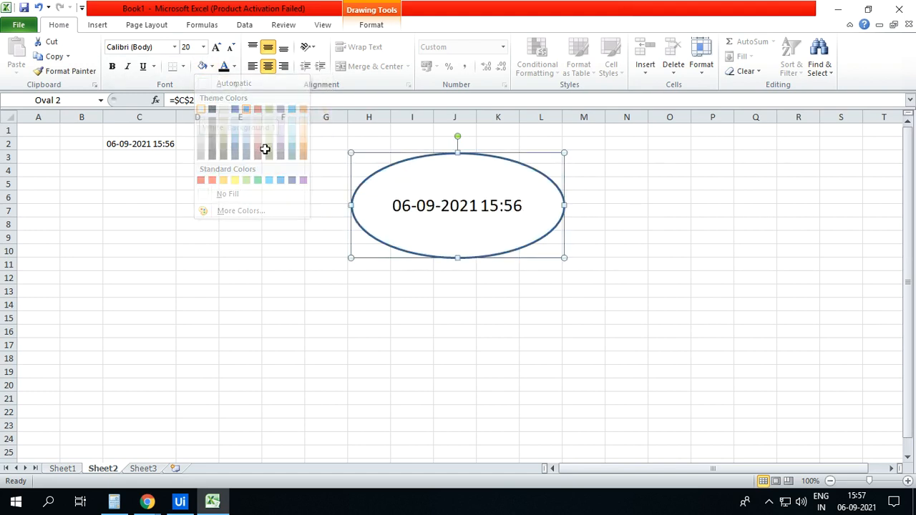
{"action": "left_click", "coordinate": [456, 317]}
{"action": "left_click", "coordinate": [556, 222]}
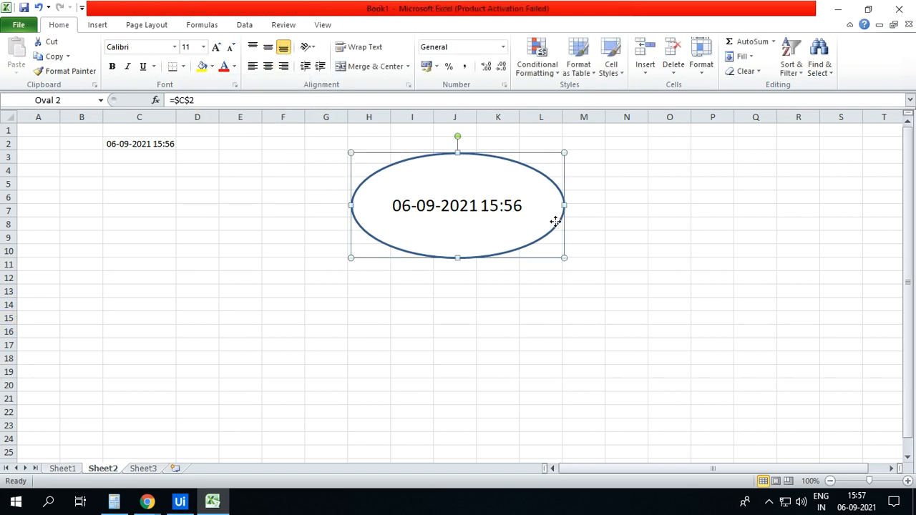
{"action": "left_click", "coordinate": [136, 143]}
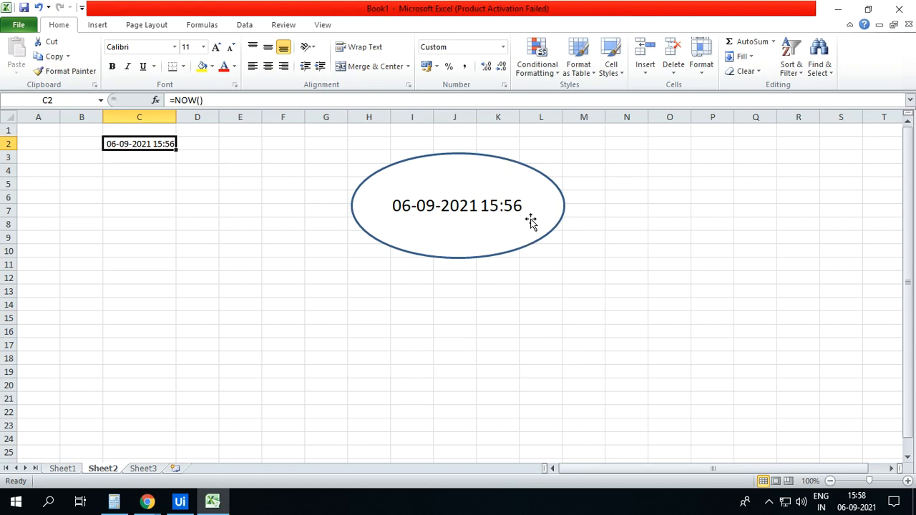
{"action": "left_click", "coordinate": [626, 222]}
{"action": "left_click", "coordinate": [164, 144]}
{"action": "left_click", "coordinate": [196, 183]}
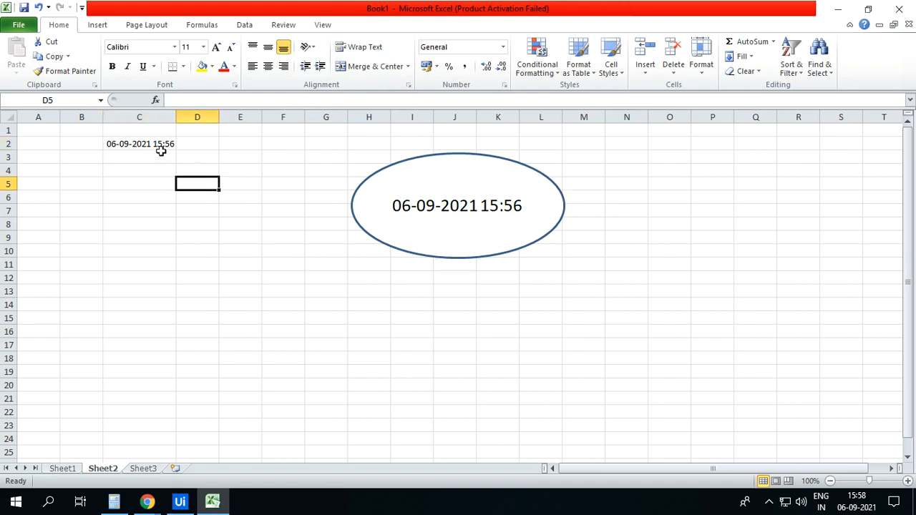
- Test the oval's link by replacing the contents of cell C2 with A and then with B
{"action": "left_click", "coordinate": [162, 144]}
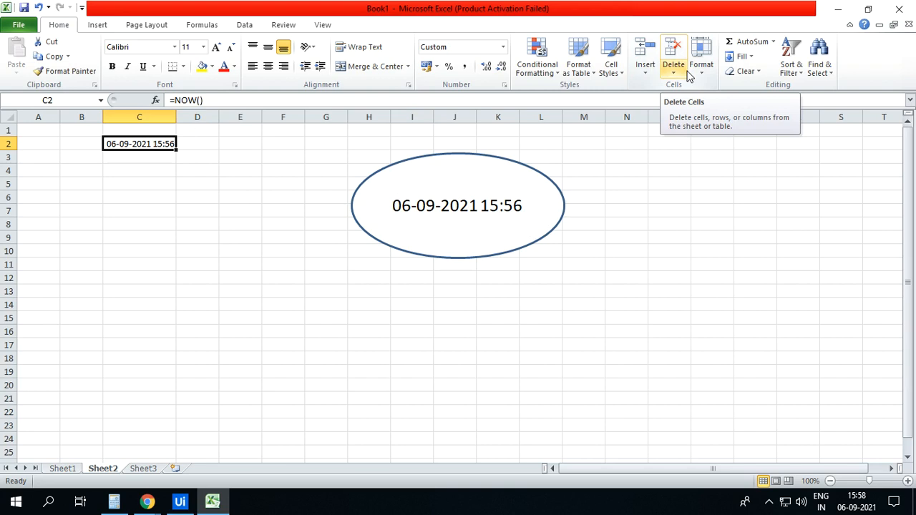
{"action": "type", "text": "A"}
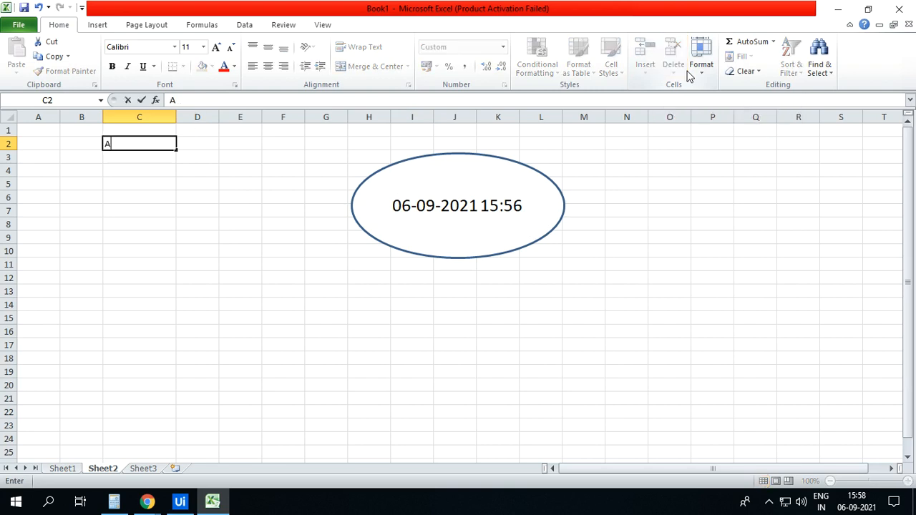
{"action": "key", "text": "Return"}
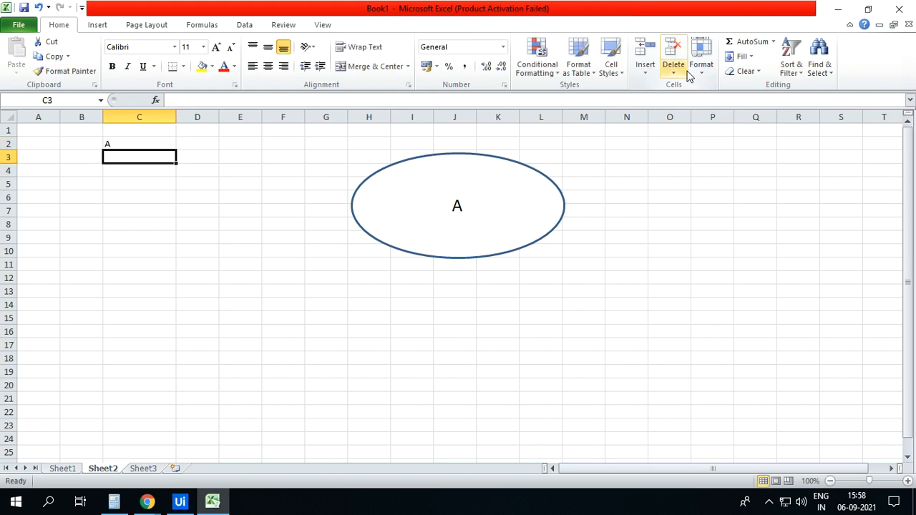
{"action": "key", "text": "Up"}
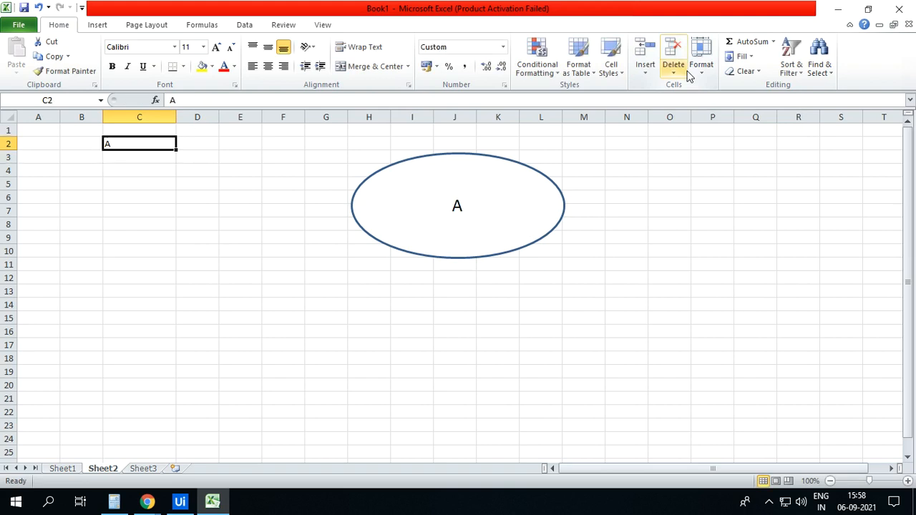
{"action": "type", "text": "B"}
{"action": "key", "text": "Return"}
{"action": "key", "text": "Up"}
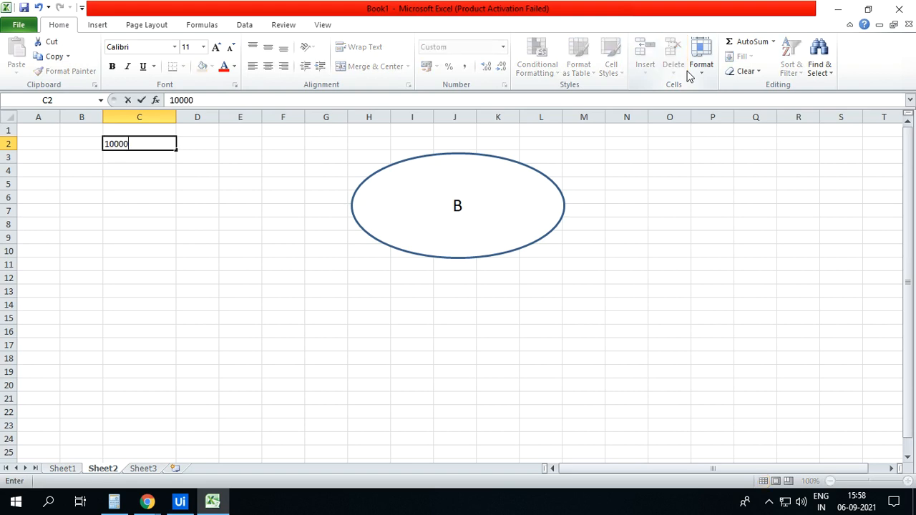
- Test the link with numbers by entering 100000 and then 11 in cell C2
{"action": "type", "text": "0"}
{"action": "key", "text": "Return"}
{"action": "key", "text": "Up"}
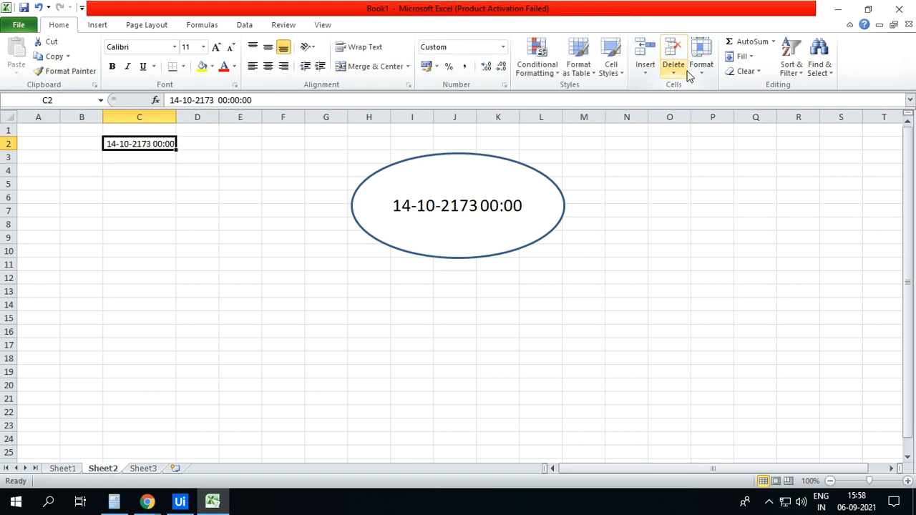
{"action": "type", "text": "11"}
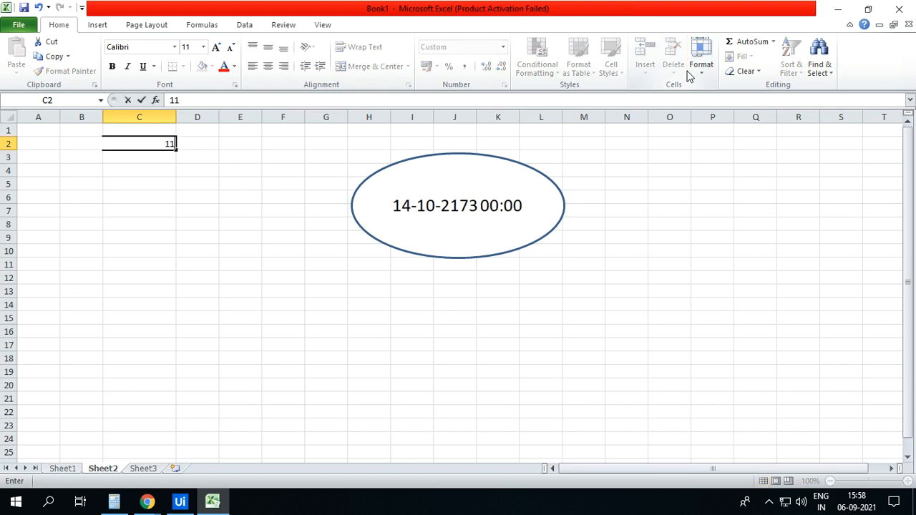
{"action": "key", "text": "Return"}
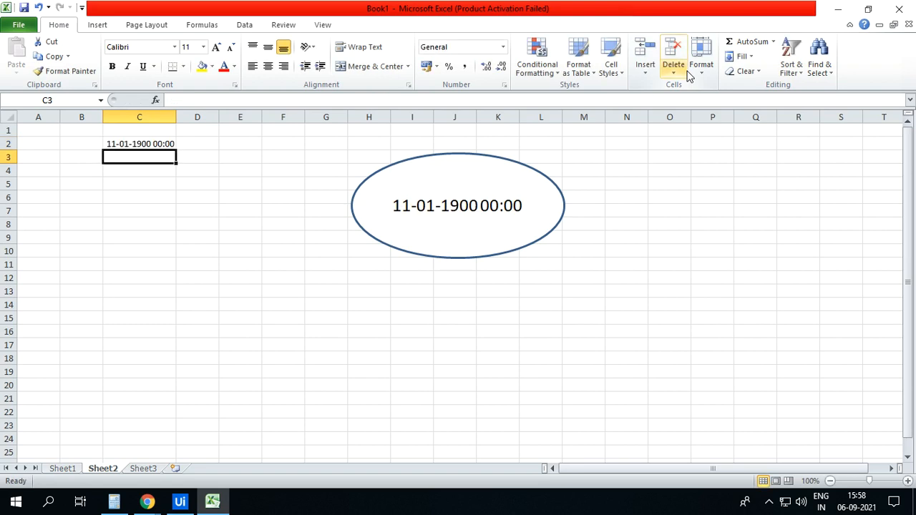
- Change the number format of cell C2 to General
{"action": "left_click", "coordinate": [159, 144]}
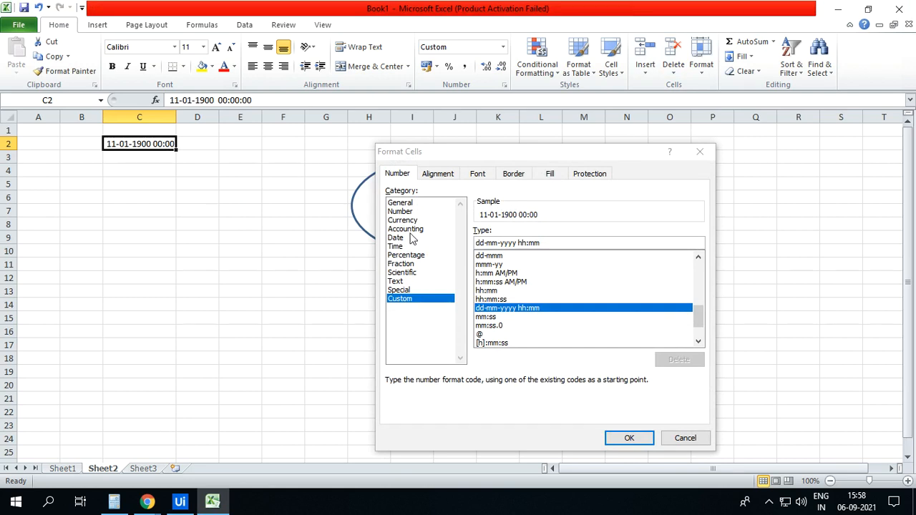
{"action": "left_click", "coordinate": [401, 204]}
{"action": "left_click", "coordinate": [629, 438]}
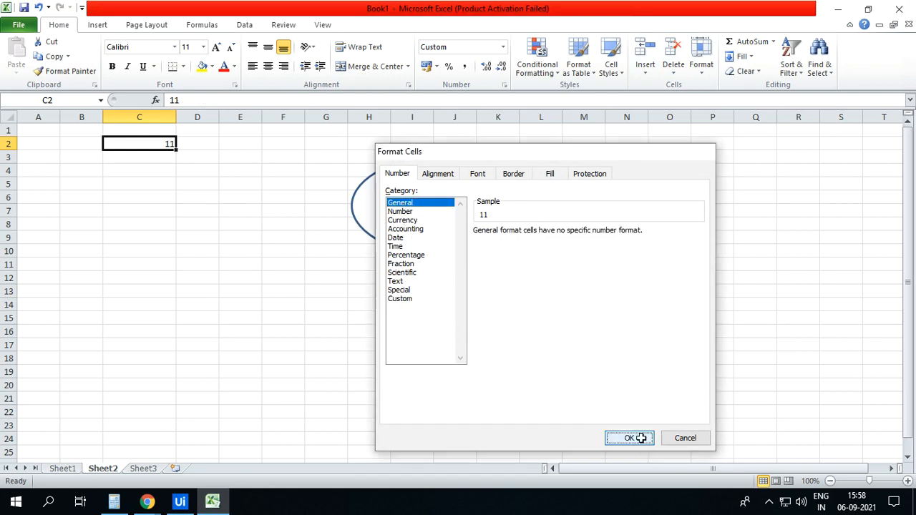
{"action": "left_click", "coordinate": [629, 438]}
{"action": "left_click", "coordinate": [147, 143]}
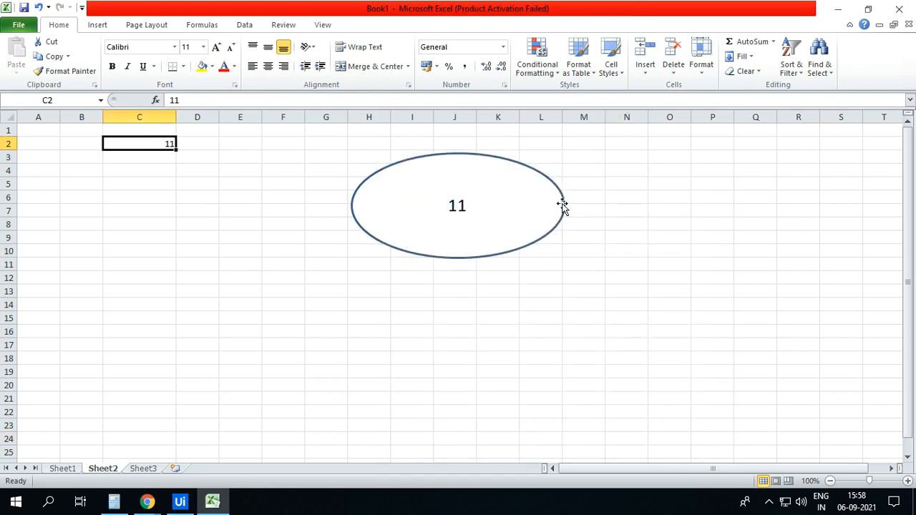
- Enlarge the oval's text to font size 36
{"action": "left_click", "coordinate": [512, 216]}
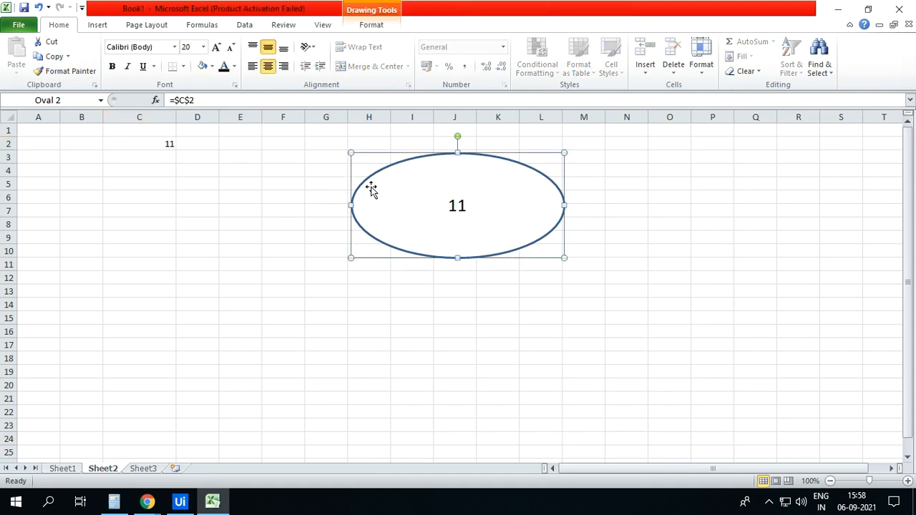
{"action": "left_click", "coordinate": [216, 49]}
{"action": "left_click", "coordinate": [216, 49]}
{"action": "left_click", "coordinate": [216, 49]}
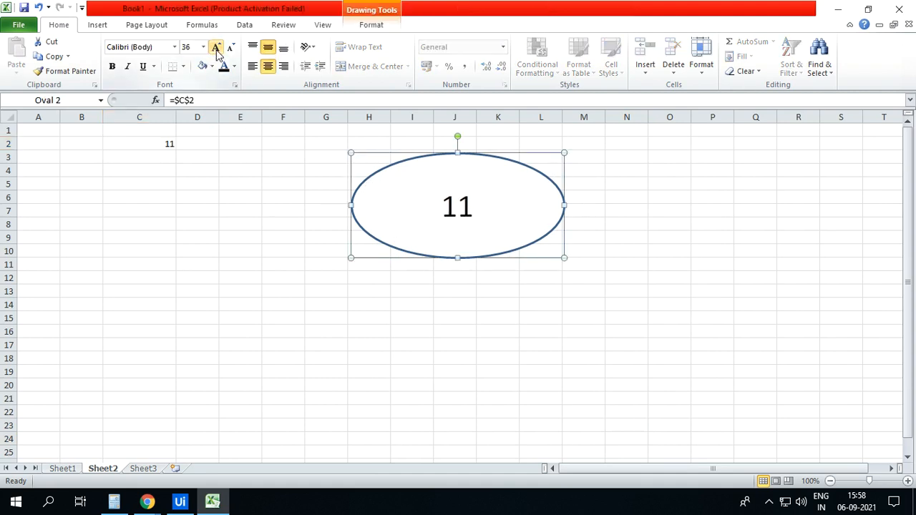
- Replace the contents of cell C2 with the text abcd
{"action": "left_click", "coordinate": [167, 146]}
{"action": "type", "text": "a"}
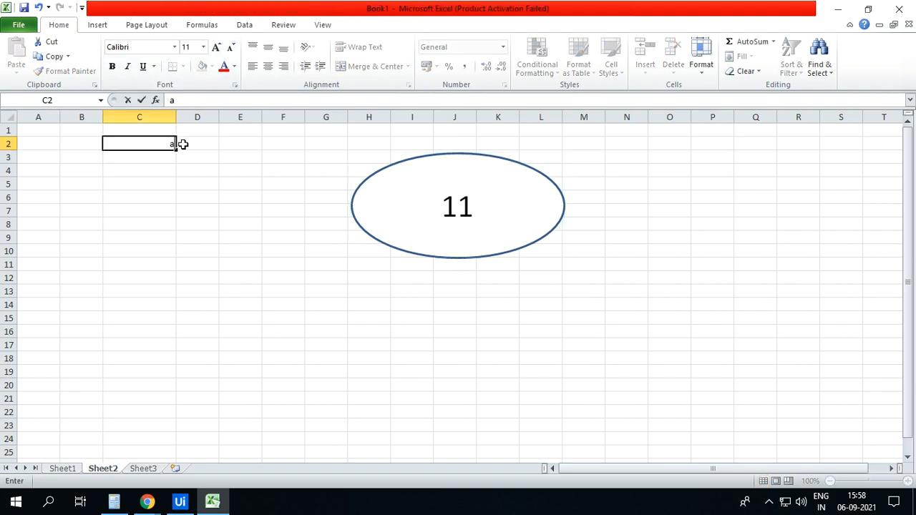
{"action": "type", "text": "bcd"}
{"action": "left_click", "coordinate": [202, 157]}
- Move the oval down and to the right so it spans about rows 9 to 16 from column J, and show its preset shape styles
{"action": "left_click", "coordinate": [522, 206]}
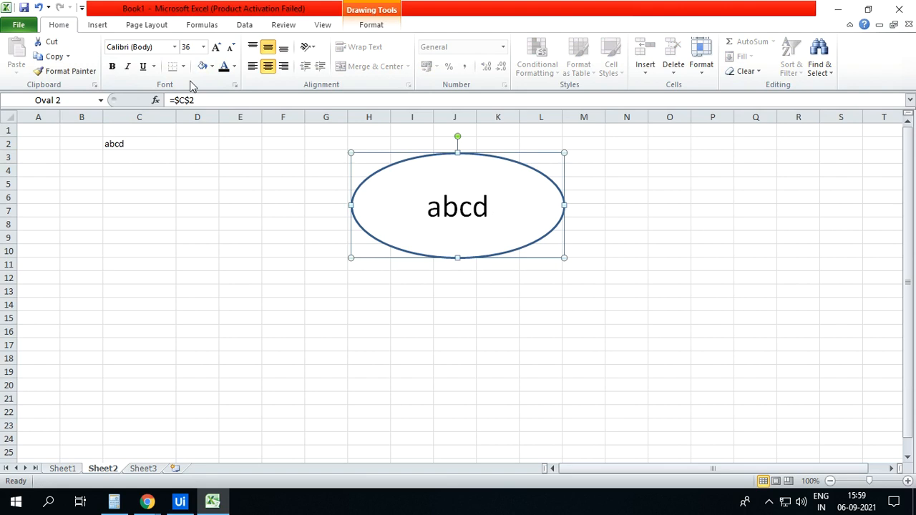
{"action": "left_click", "coordinate": [376, 25]}
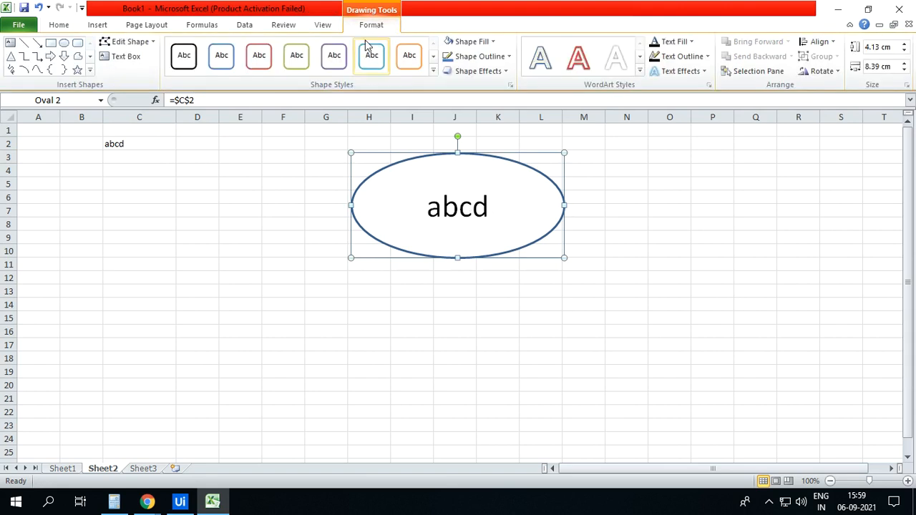
{"action": "left_click_drag", "start_coordinate": [482, 155], "coordinate": [575, 234]}
{"action": "left_click", "coordinate": [433, 72]}
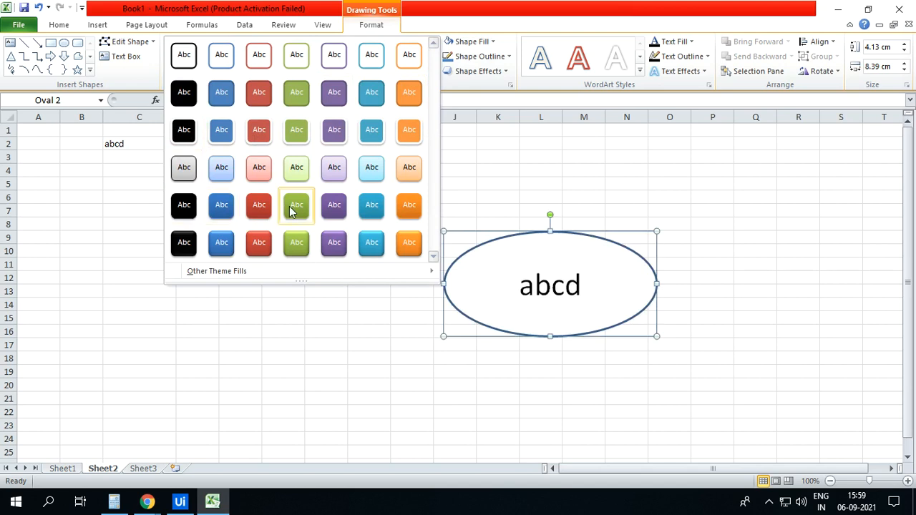